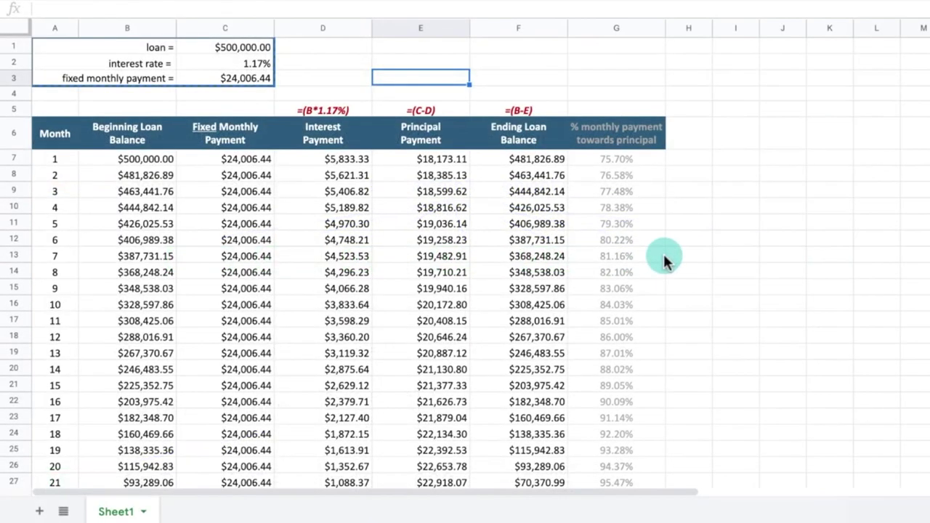
Scroll to the month 24 row where the ending balance reaches $0.00
scroll(666, 260, "down", 3)
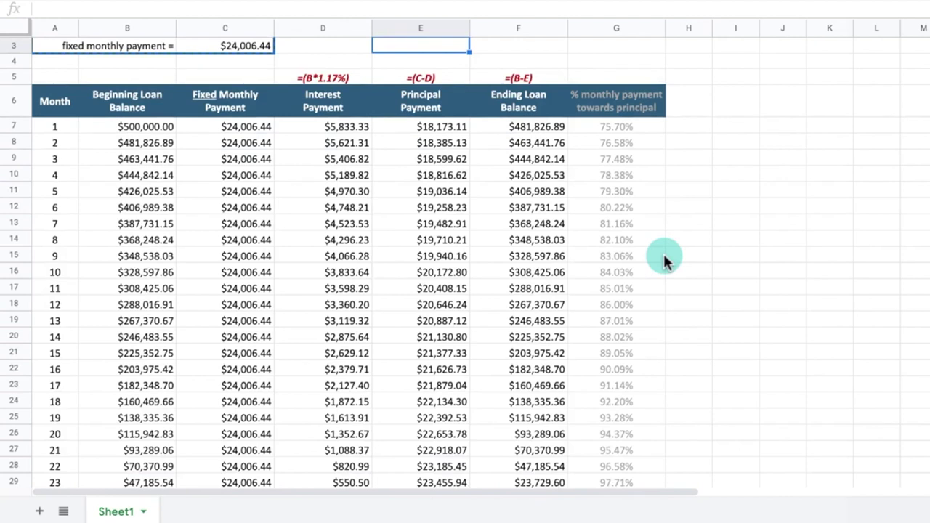
scroll(666, 260, "up", 1)
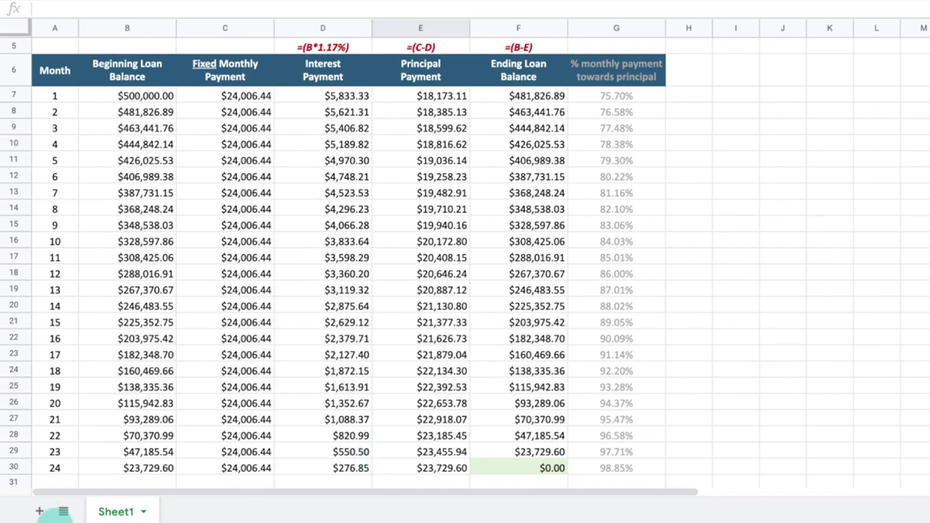
Add a new sheet, paste the loan, rate and payment inputs, and add a 'periods' heading
left_click(40, 512)
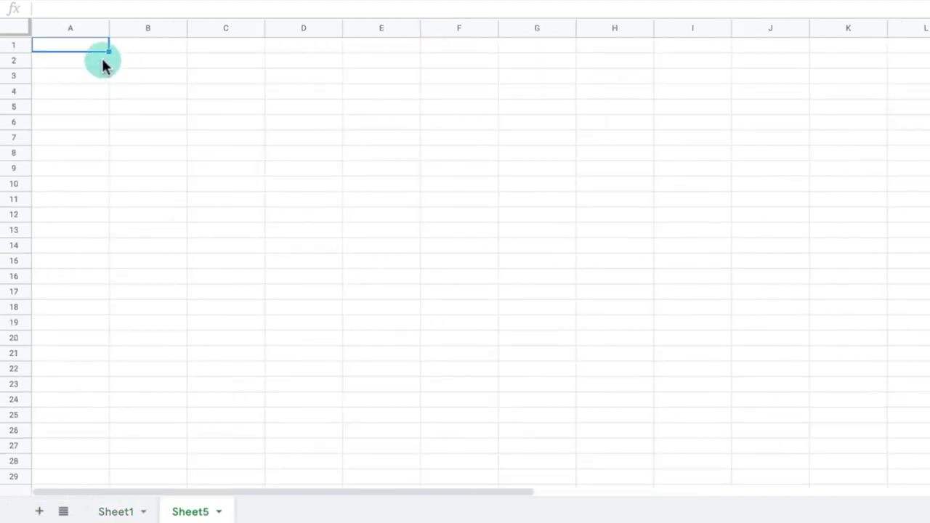
type("loan =\t$500,000.00 interest rate =\t1.17% fixed monthly payment =\t$24,006.44")
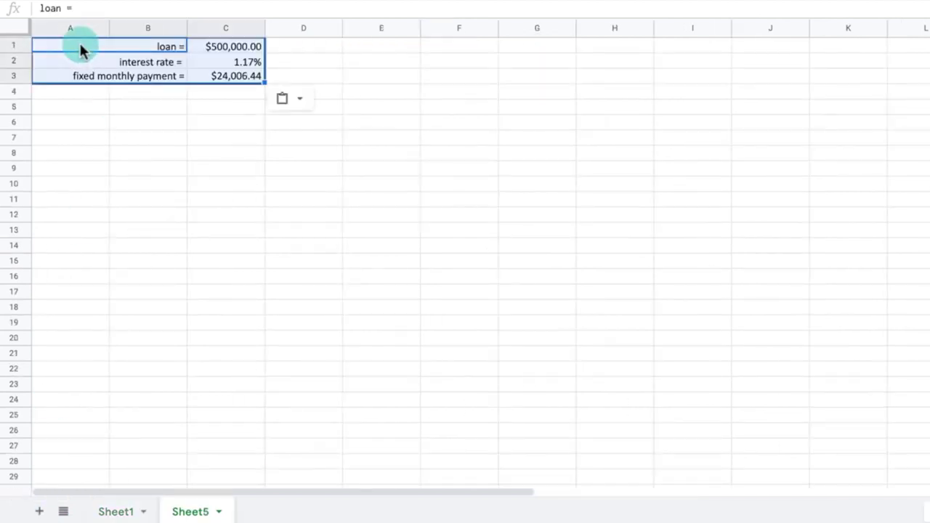
left_click(81, 124)
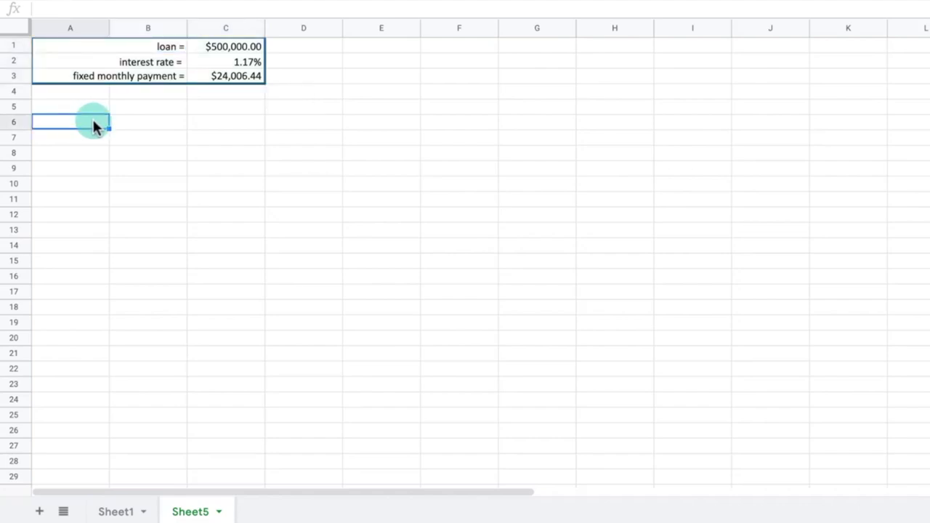
type("periods")
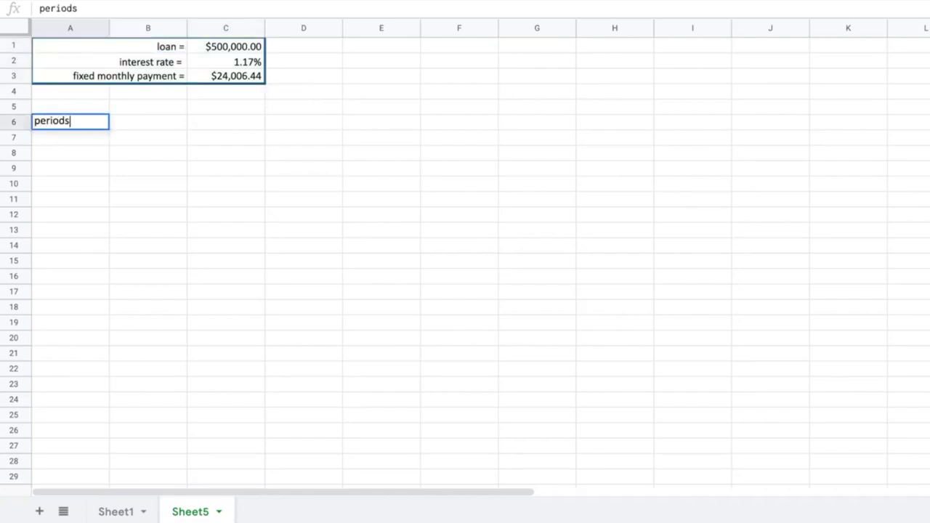
key("Return")
Number the periods 1 through 24 down to row 30
type("1")
key("Return")
type("2")
key("Return")
type("3")
key("Return")
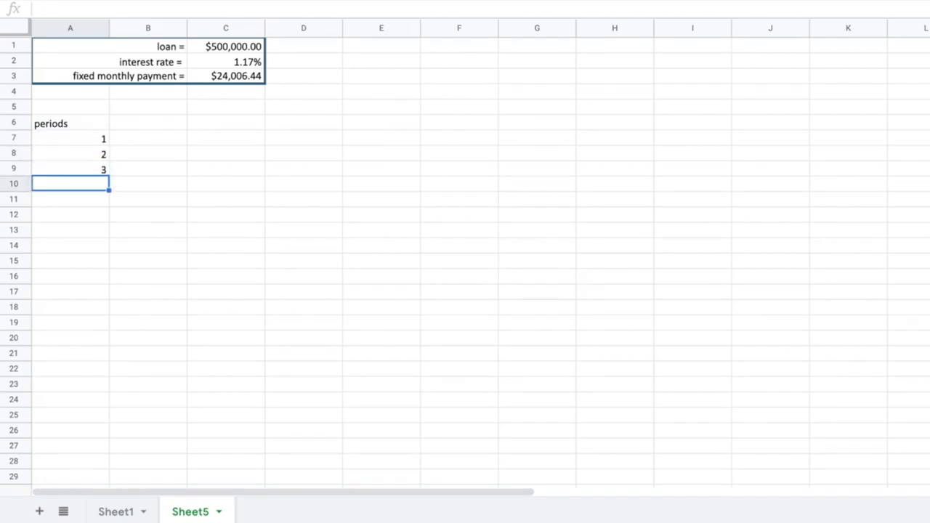
left_click_drag(91, 138, 105, 174)
scroll(160, 199, "down", 2)
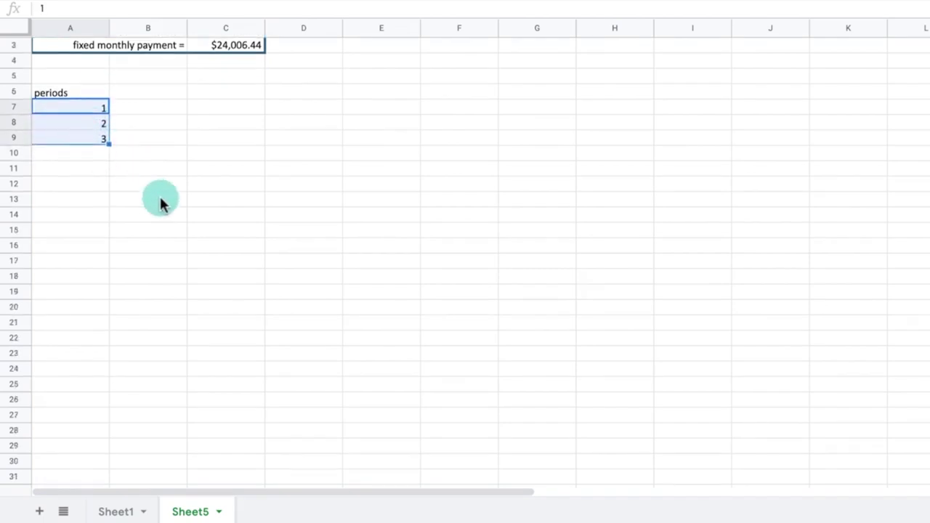
left_click_drag(108, 127, 99, 446)
left_click(165, 78)
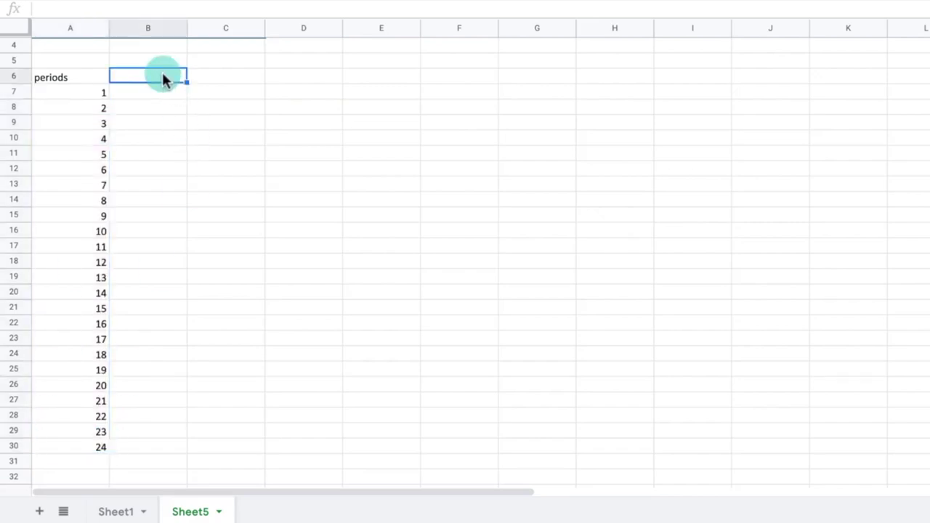
Add a 'beginning balance' heading with $500,000 as the first balance, widening the column
type("beginning")
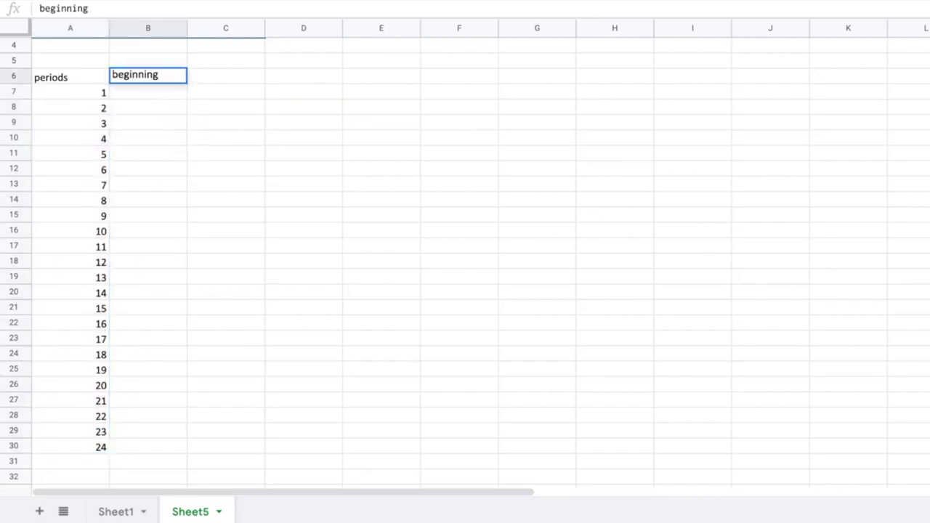
type(" balance")
key("Return")
type("$500000")
key("Return")
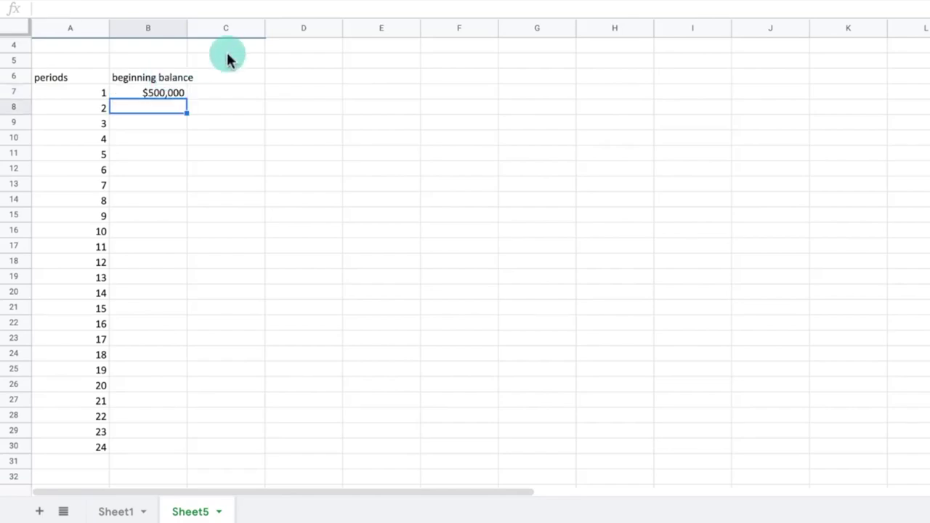
left_click_drag(187, 26, 197, 26)
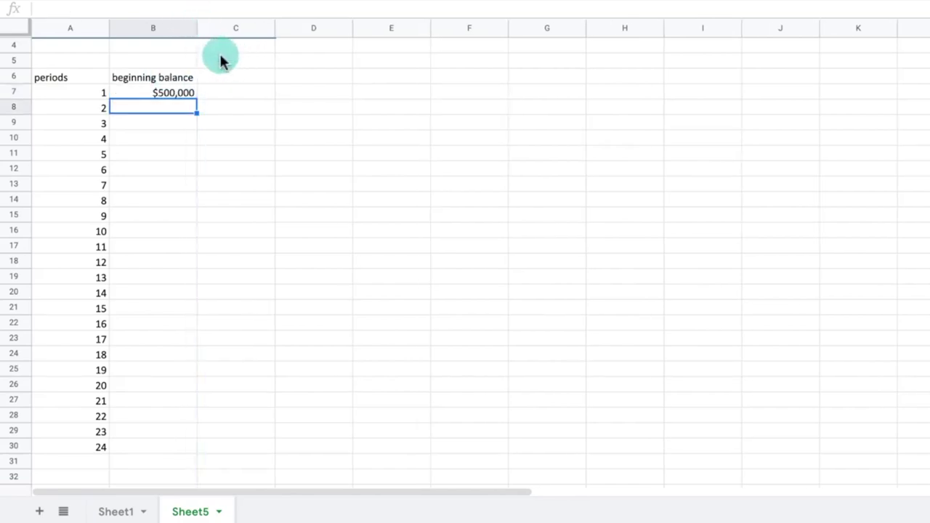
Add a 'fixed payment' column using =$C$3 for all 24 periods and verify the reference
left_click(223, 74)
type("fixed payment")
key("Return")
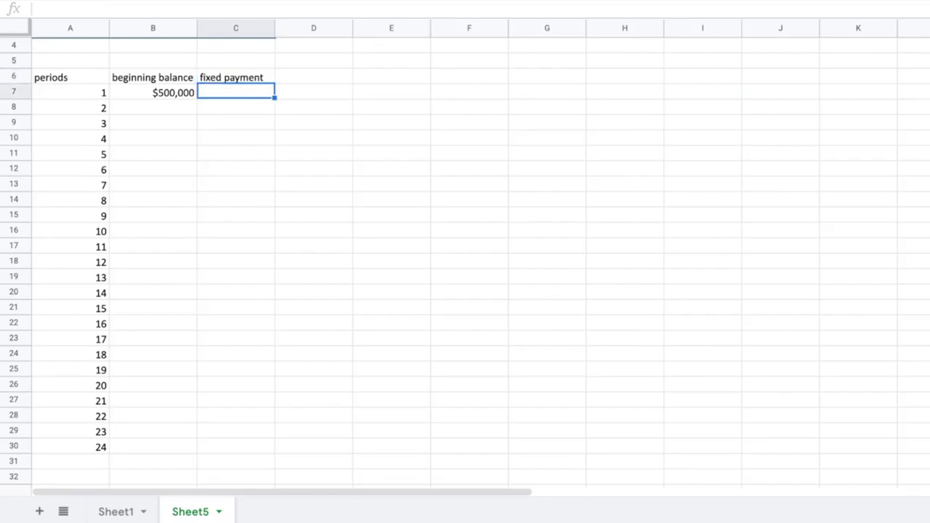
type("=$")
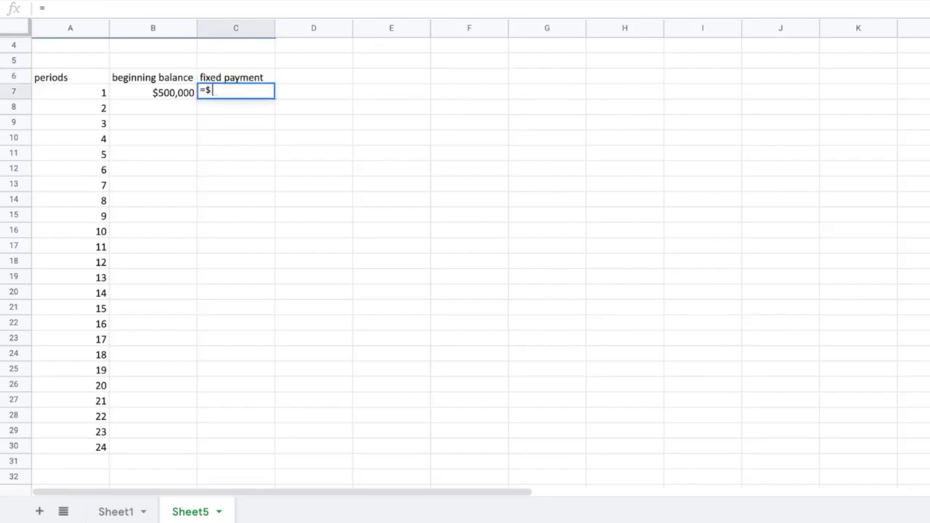
type("C$3")
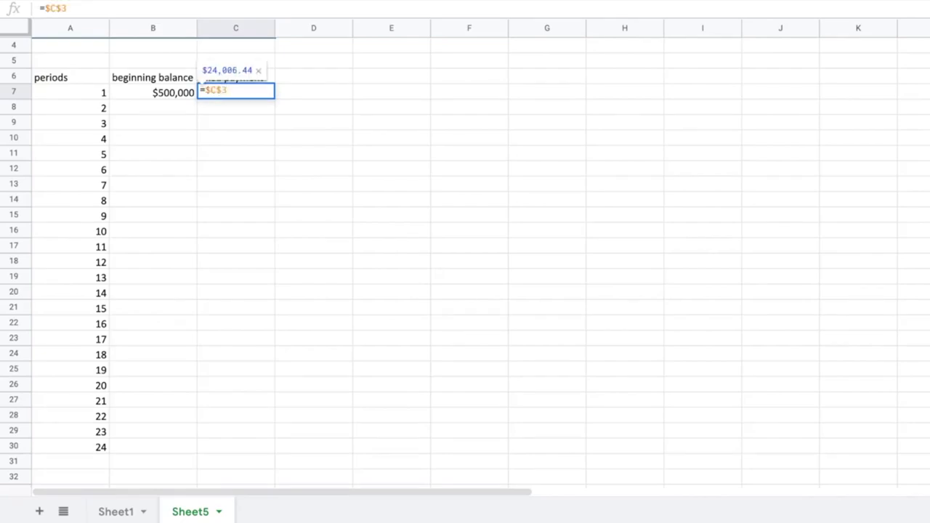
key("Return")
left_click(268, 93)
left_click_drag(275, 99, 280, 447)
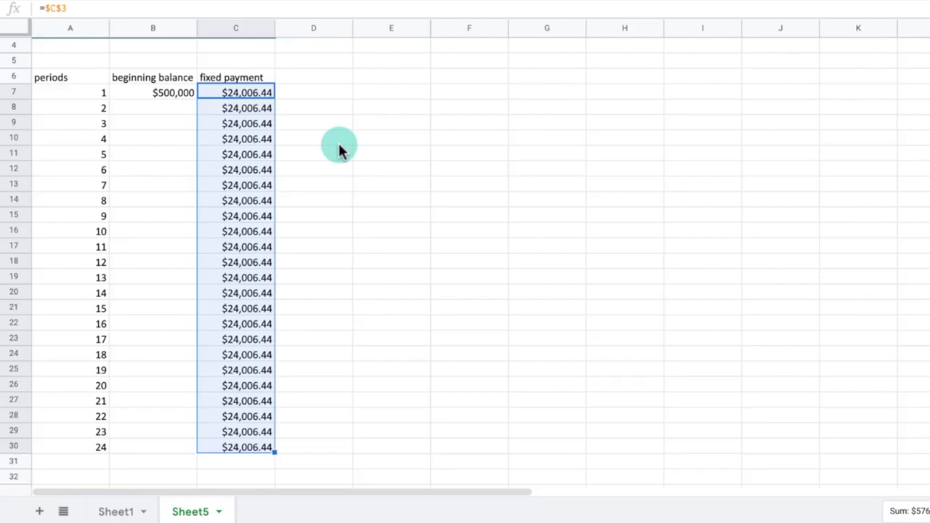
left_click(247, 277)
left_click(211, 8)
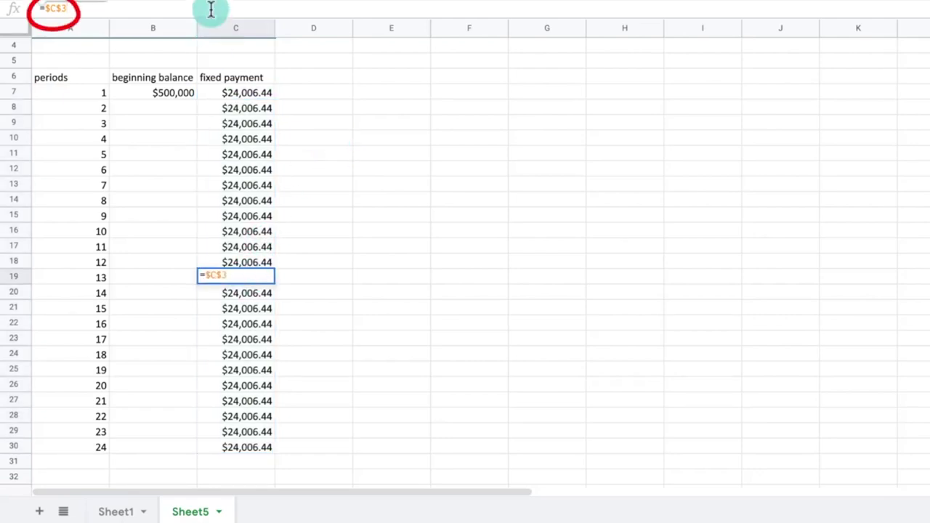
key("Return")
left_click(298, 77)
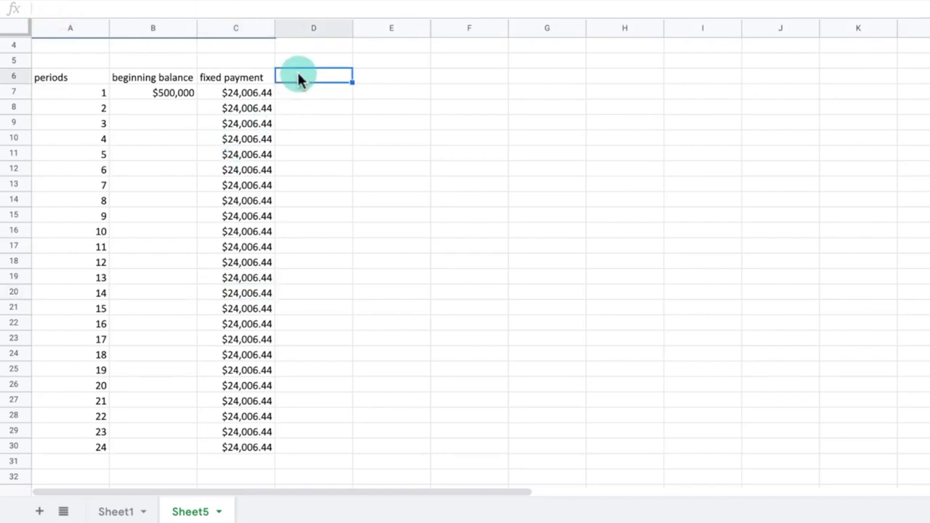
Add an 'interest paid' column with =$C$2*B7 filled down all 24 periods
type("interest paid")
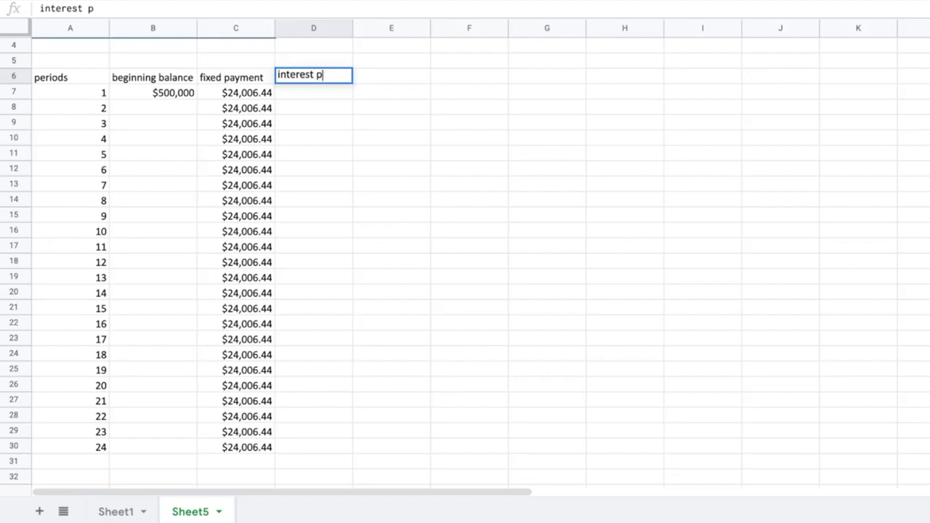
key("Return")
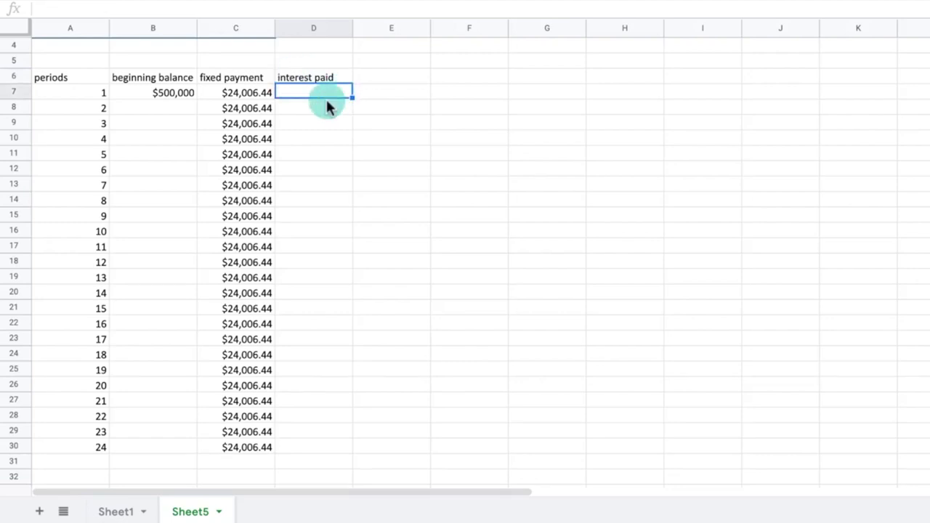
scroll(326, 99, "up", 1)
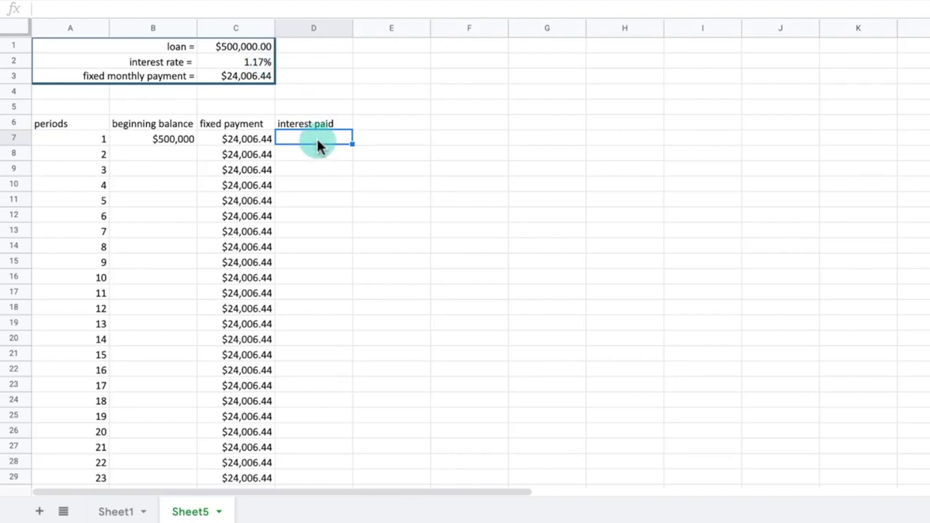
type("=$C$2*")
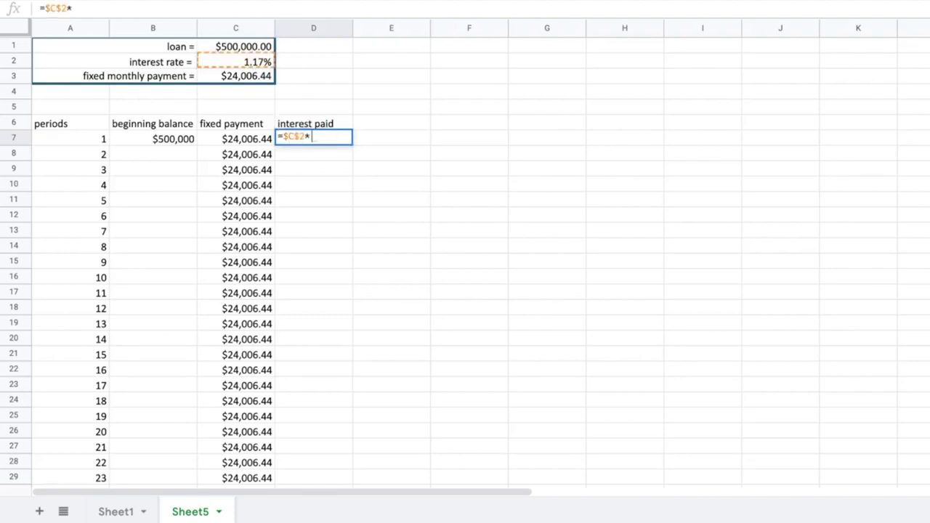
left_click(182, 138)
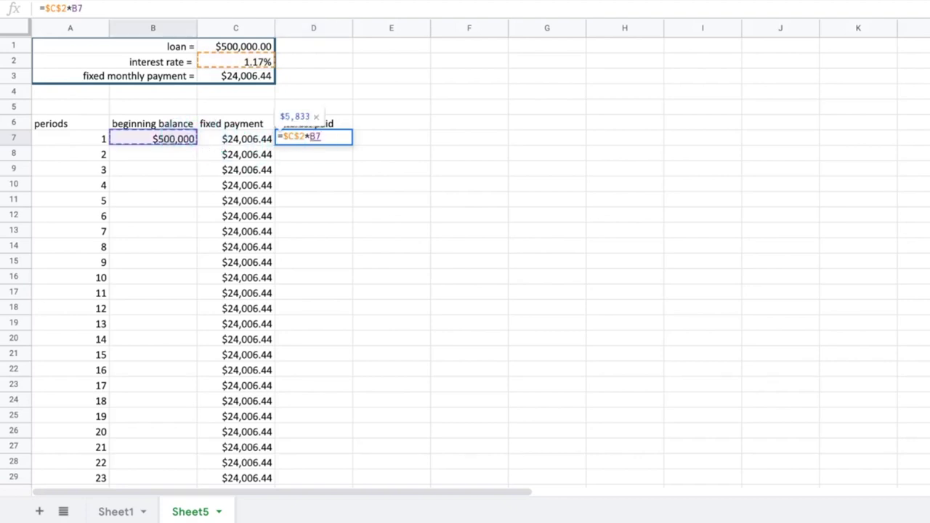
key("Return")
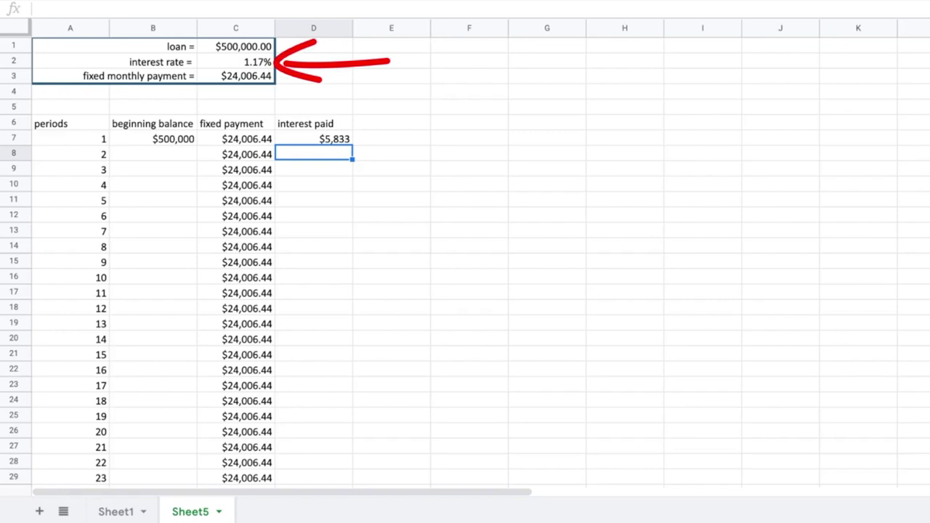
left_click(314, 136)
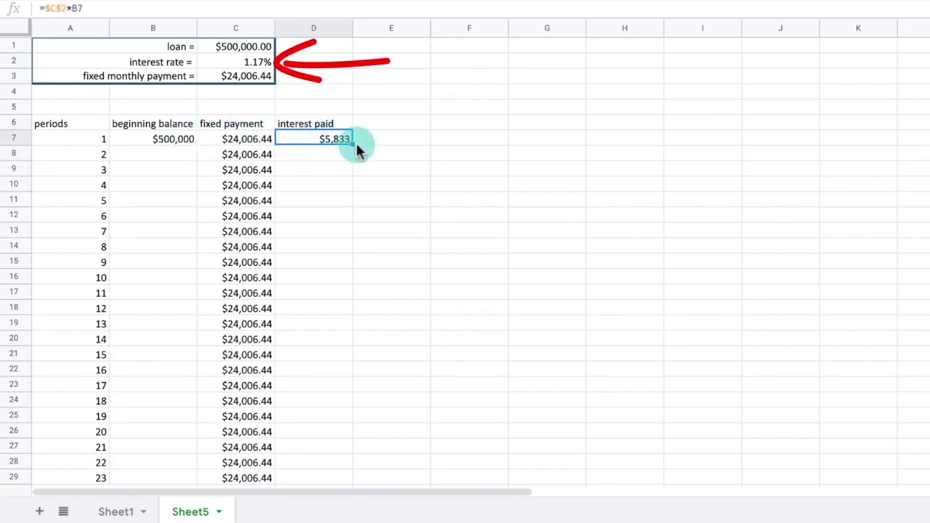
double_click(352, 143)
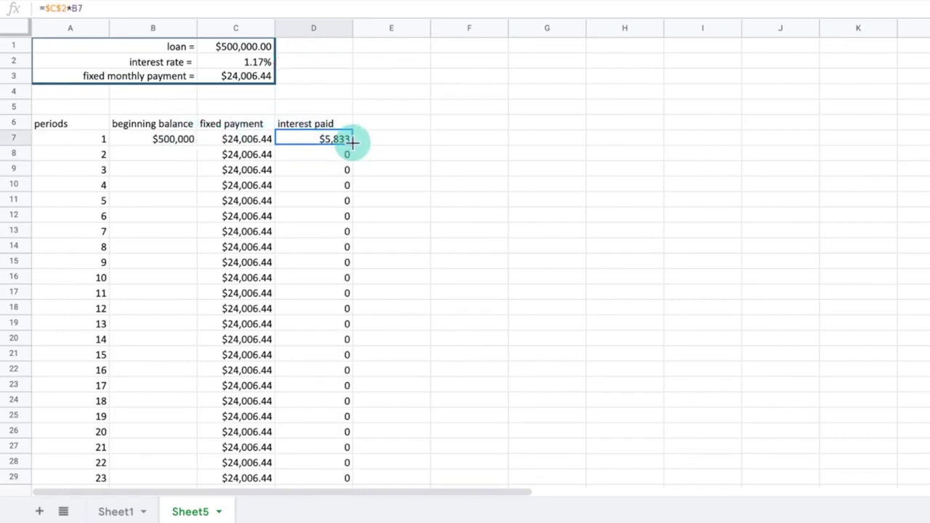
Check the last period's interest formula references
scroll(342, 265, "down", 1)
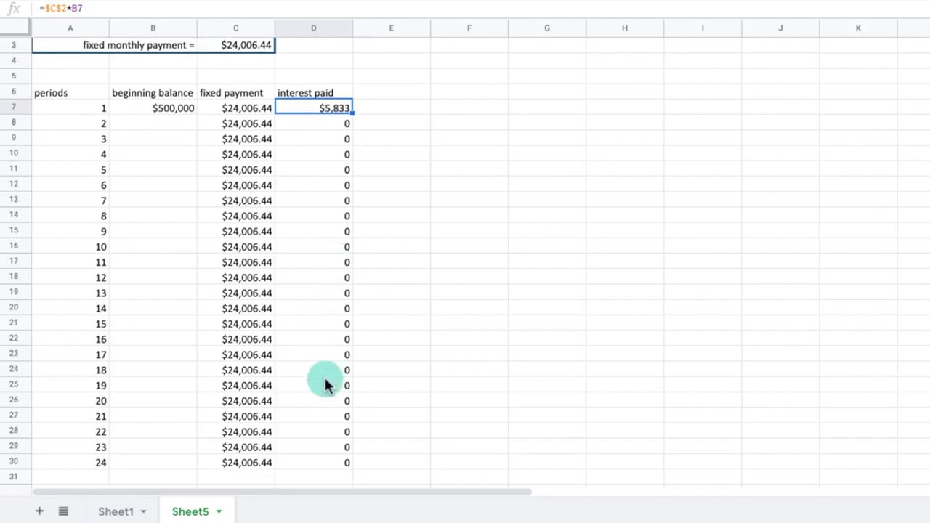
left_click(324, 454)
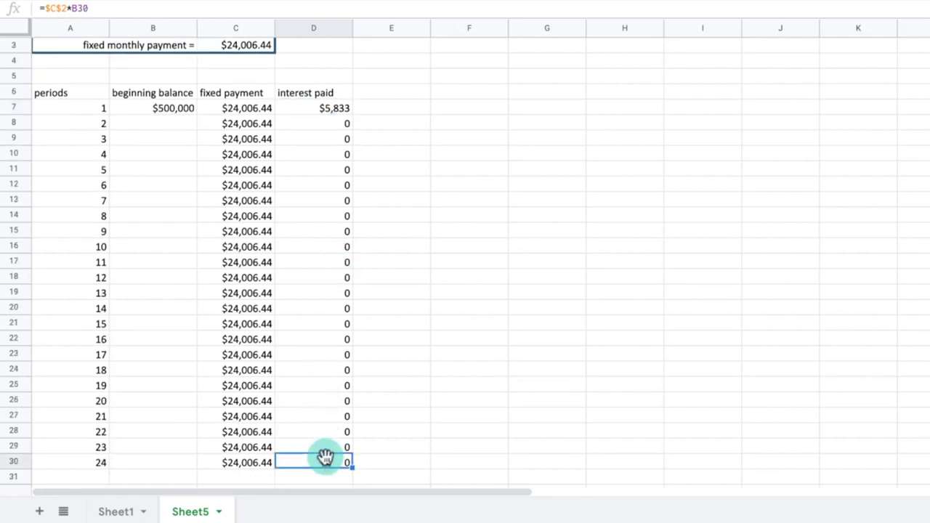
left_click(340, 9)
scroll(347, 90, "up", 1)
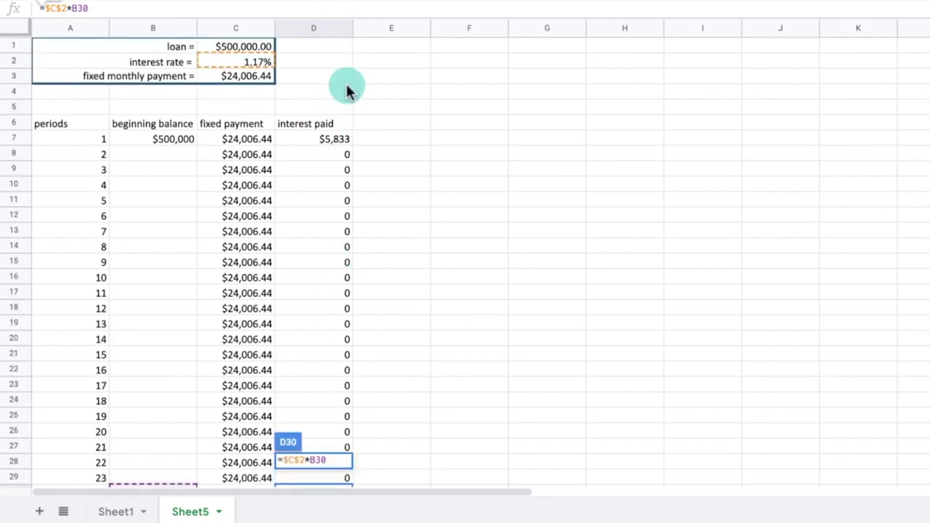
scroll(347, 90, "down", 1)
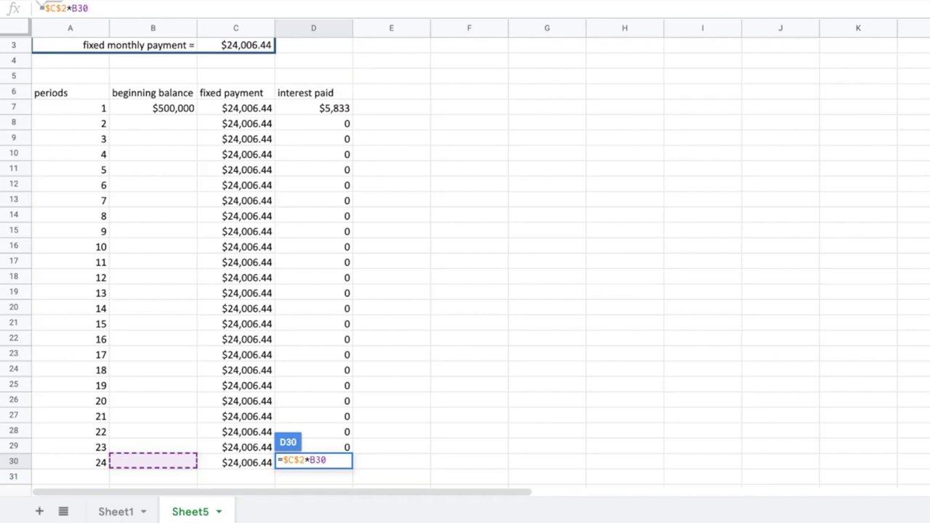
key("Return")
scroll(398, 136, "up", 1)
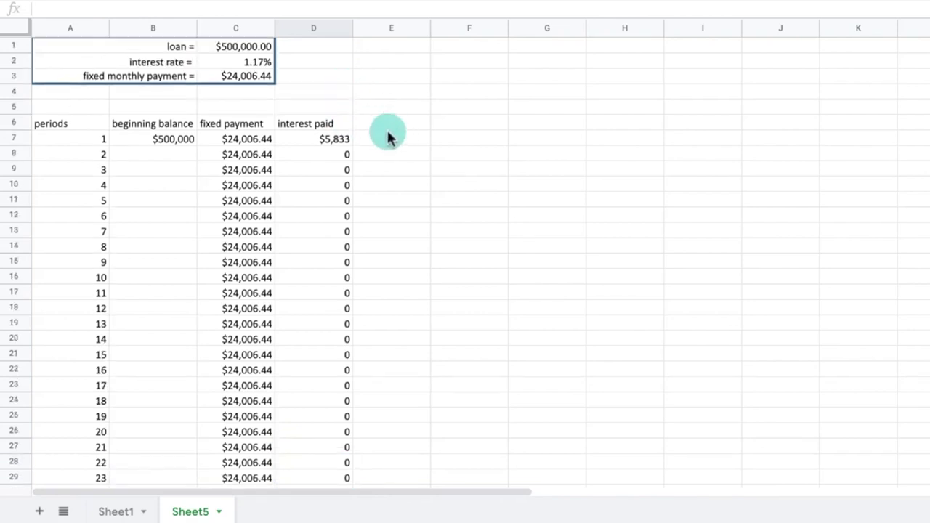
Add a 'principal paid' column with =C7-D7 filled down all 24 periods
left_click(385, 126)
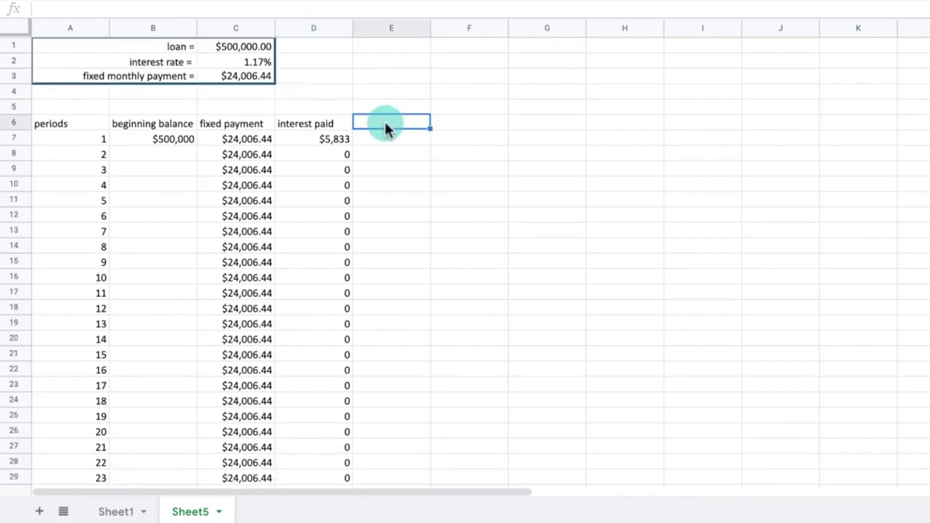
type("prin")
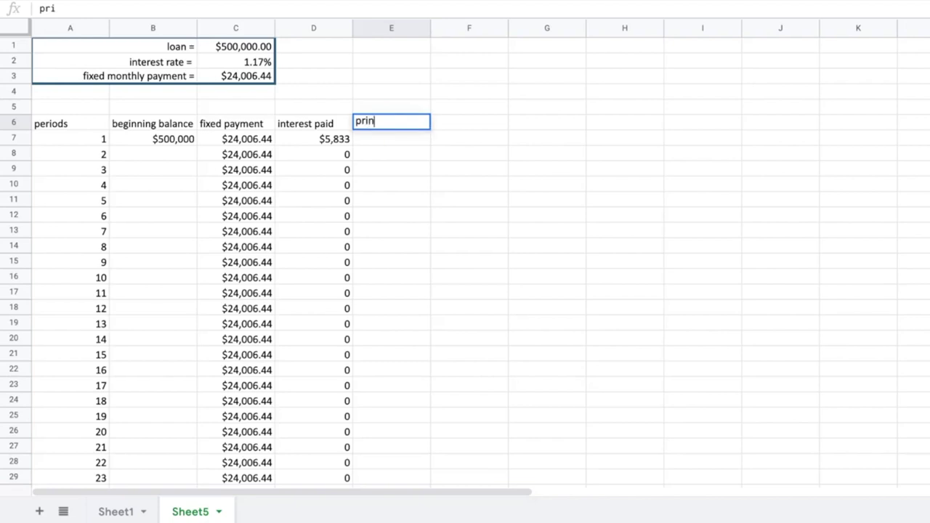
type("cipal paid")
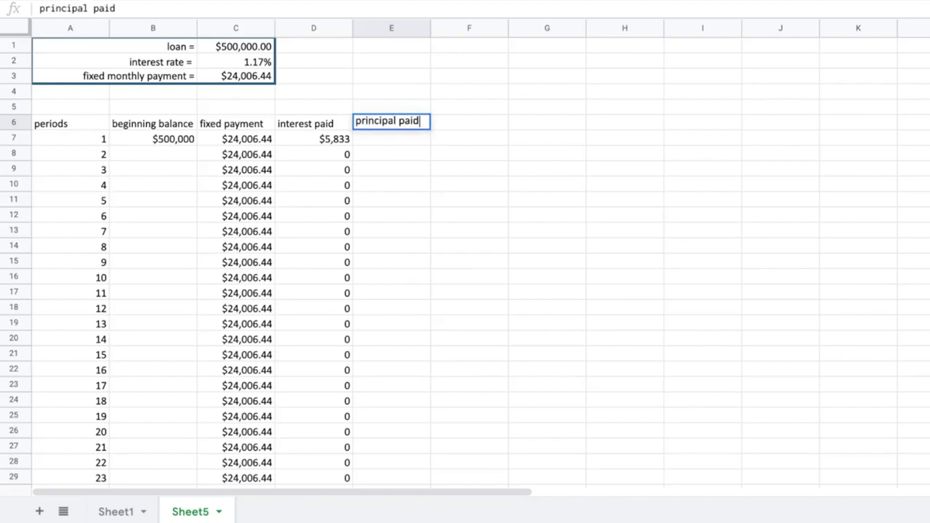
key("Return")
type("=")
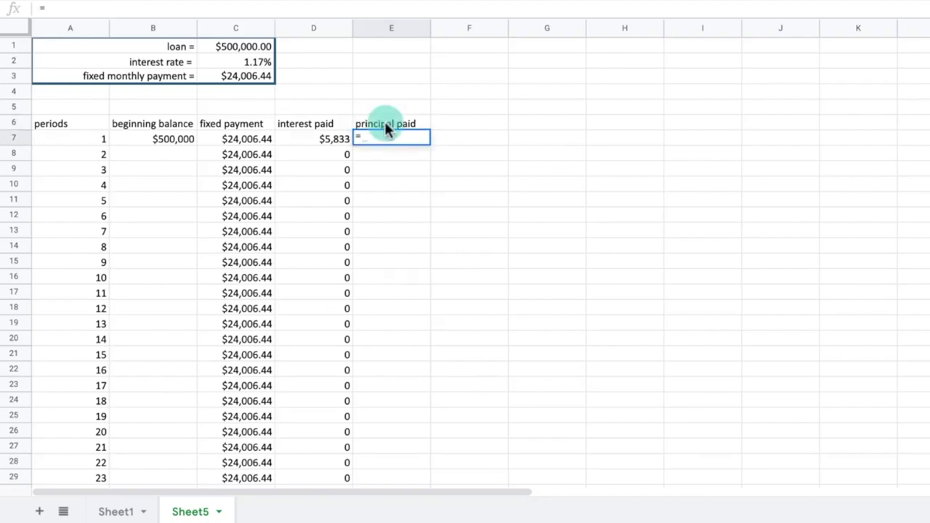
left_click(244, 143)
type("-")
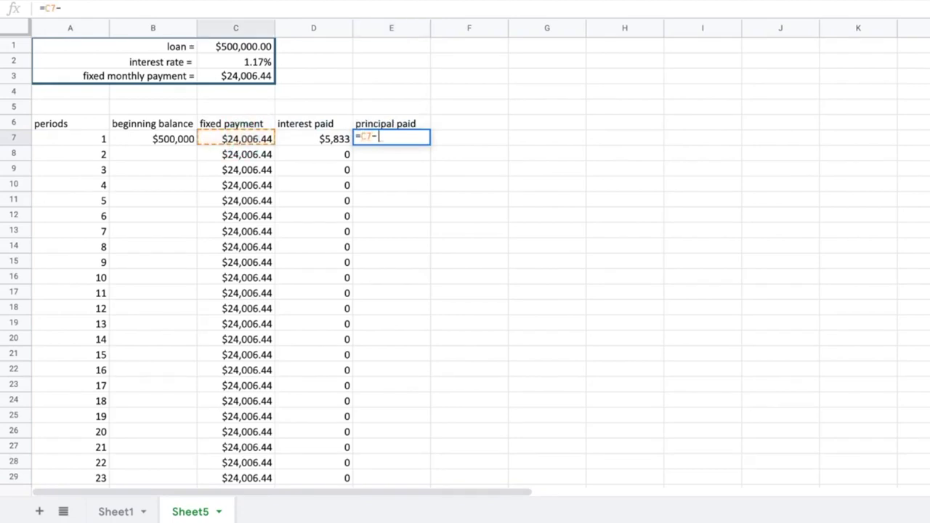
left_click(298, 139)
key("Return")
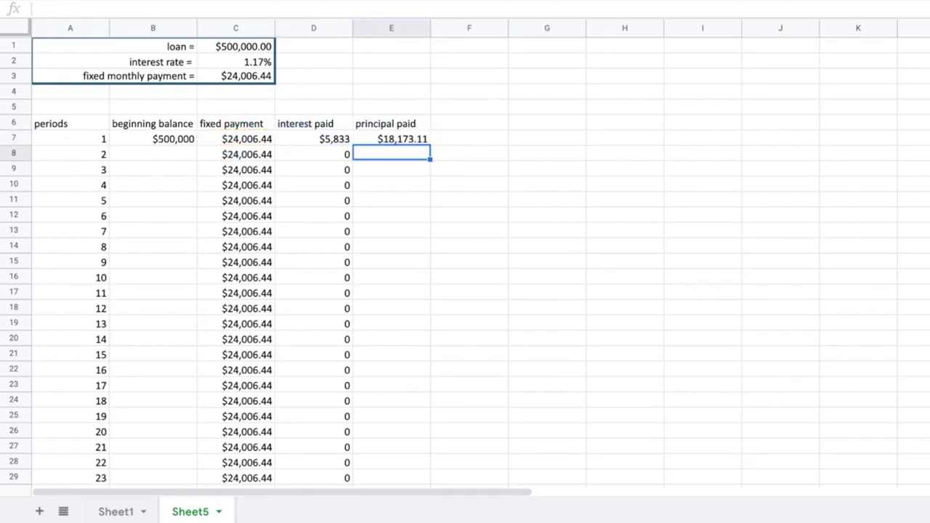
left_click(415, 138)
double_click(429, 146)
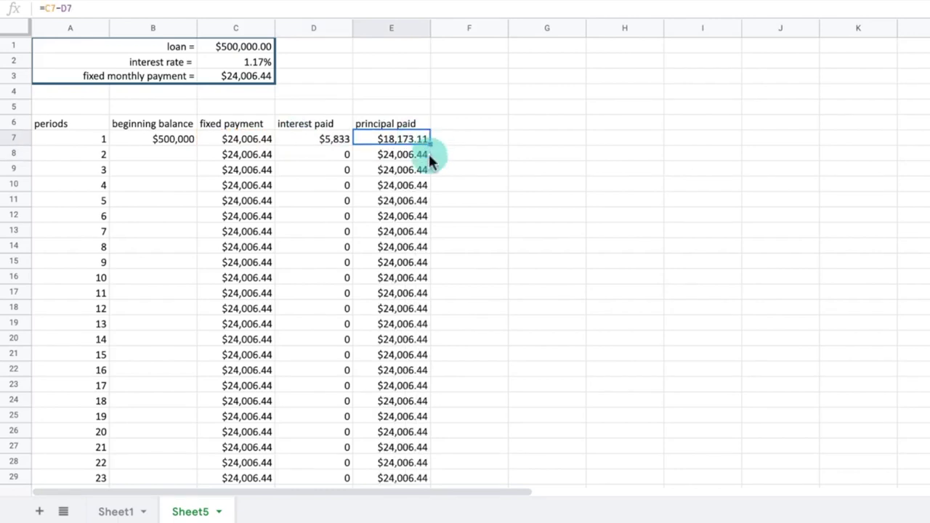
Verify the last period's principal paid formula references
scroll(424, 241, "down", 2)
left_click(404, 446)
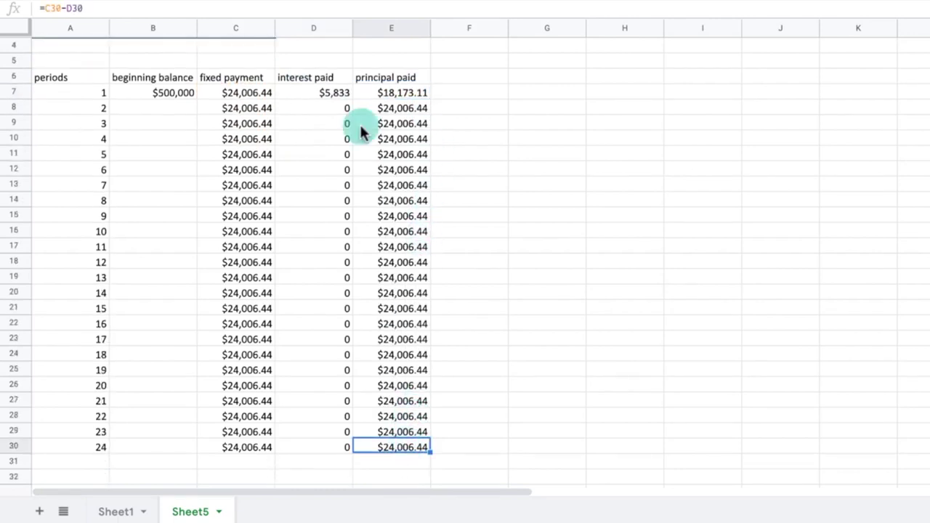
left_click(346, 9)
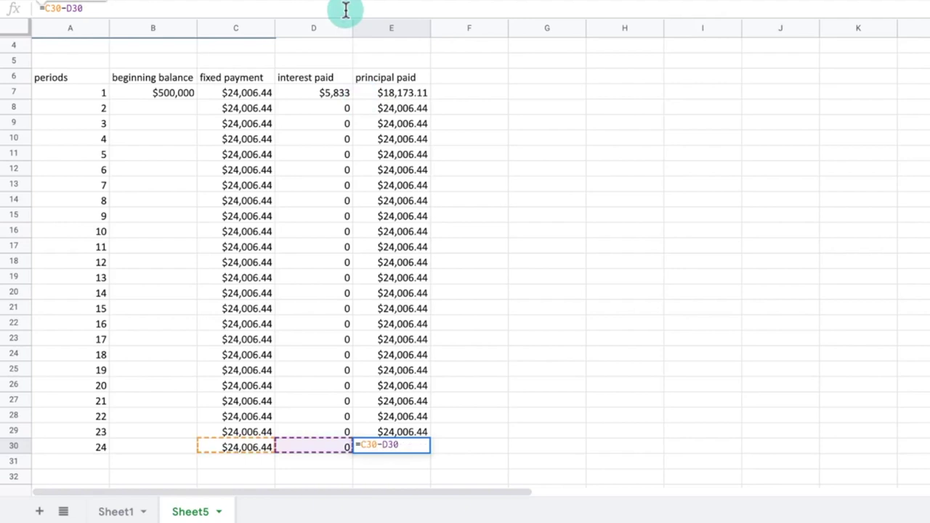
key("Return")
left_click(464, 75)
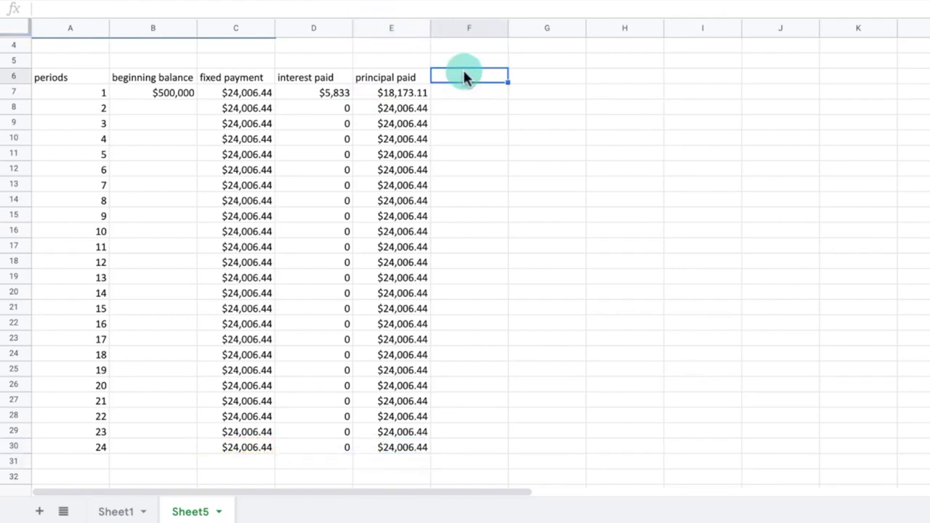
Add an 'ending balance' column with =B7-E7 filled down through period 24
type("ending balance")
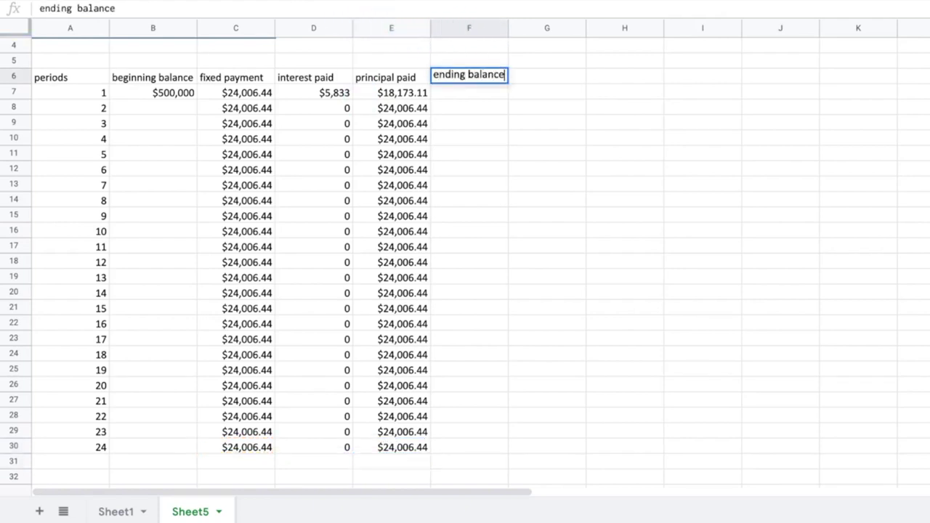
key("Return")
type("=")
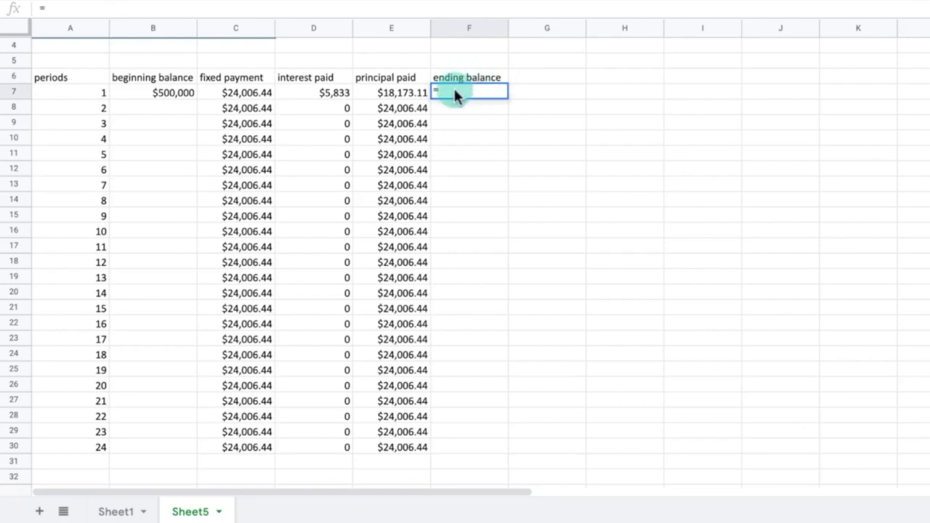
left_click(174, 95)
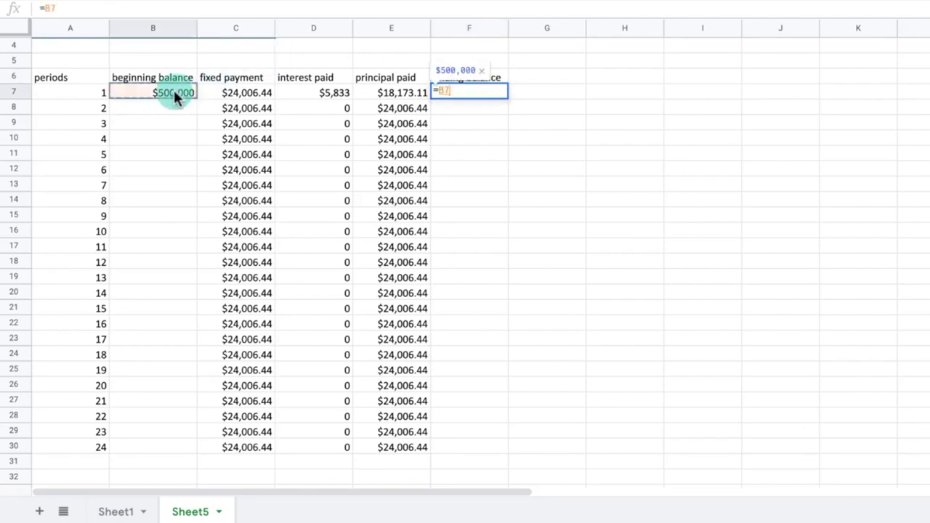
type("-")
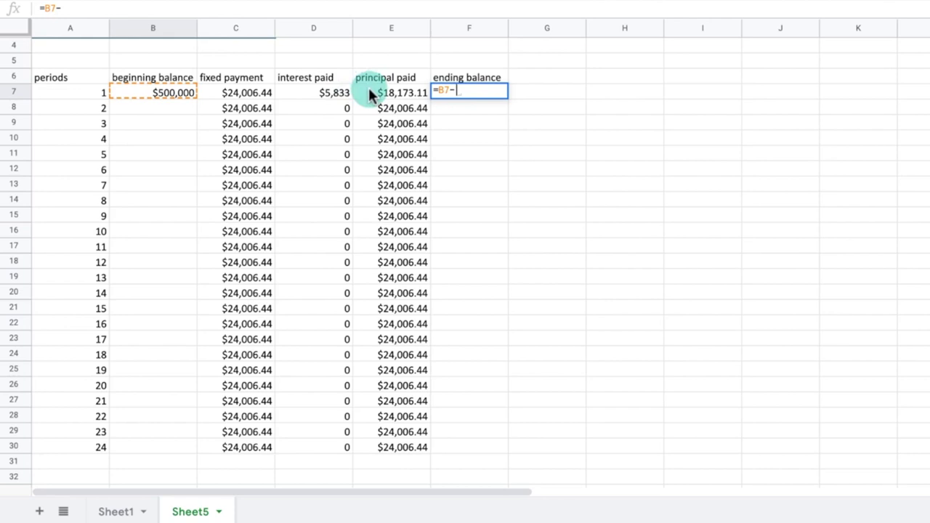
left_click(369, 91)
key("Return")
left_click(467, 93)
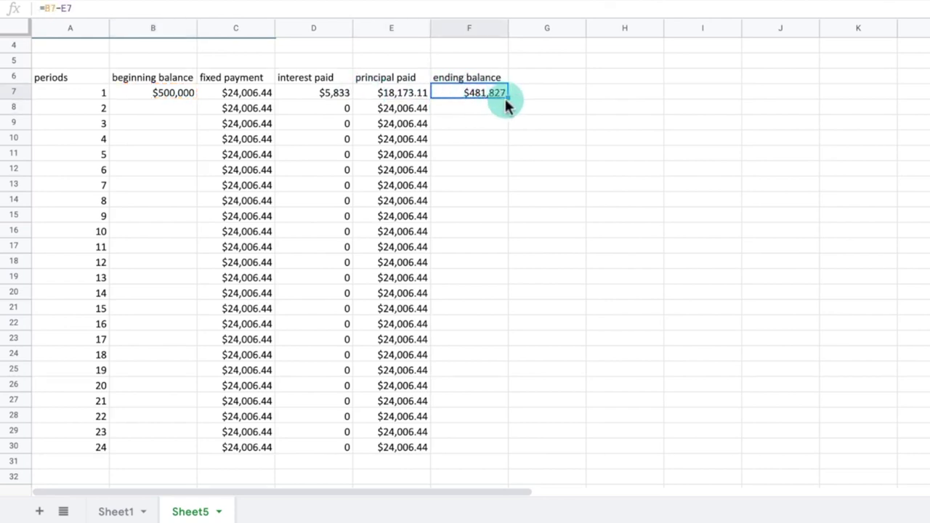
double_click(509, 97)
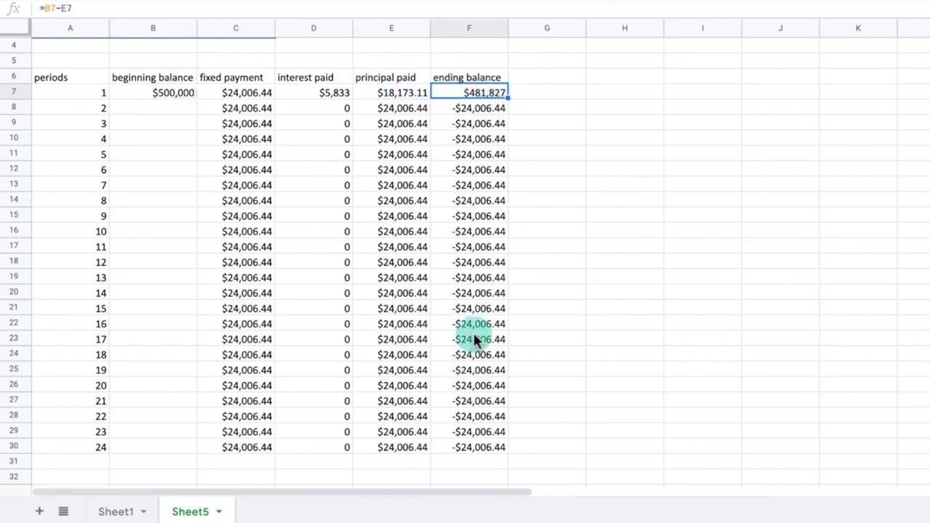
scroll(475, 338, "up", 1)
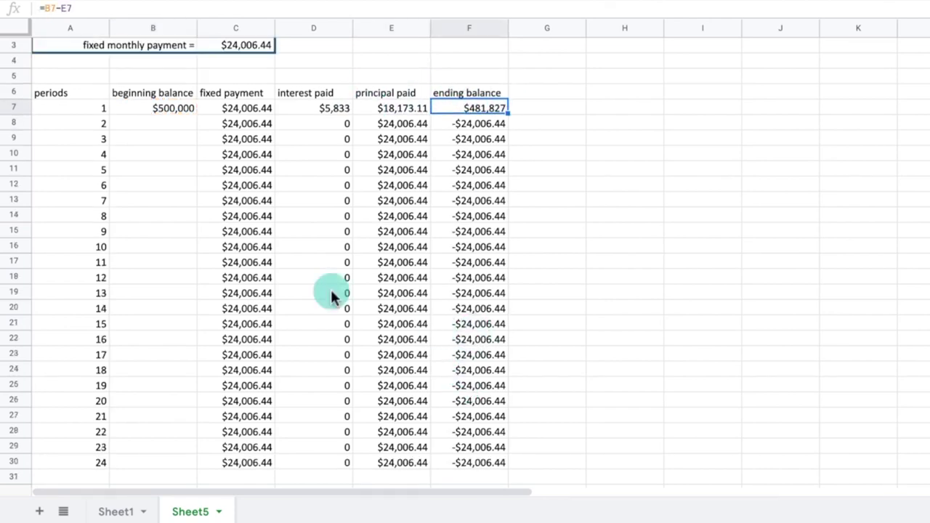
Set period 2's beginning balance to =F7 and fill it down to period 24
left_click(164, 124)
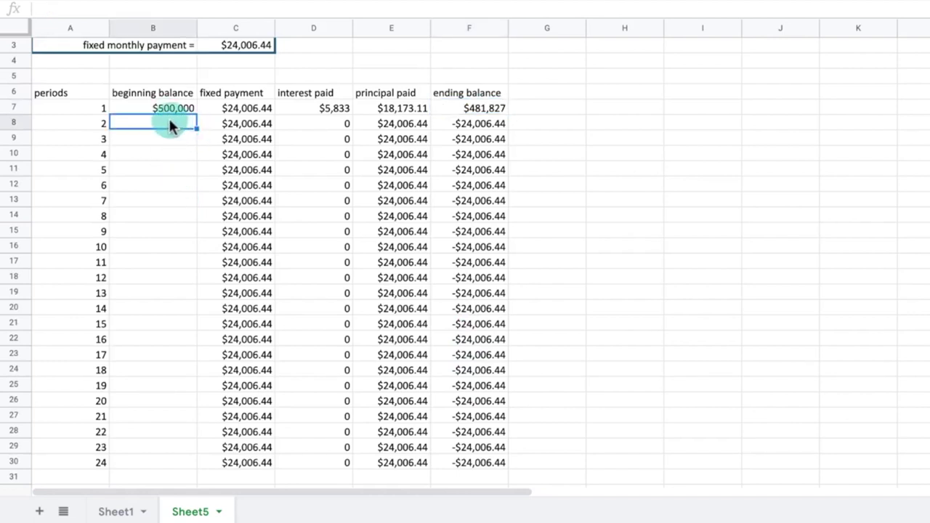
type("=")
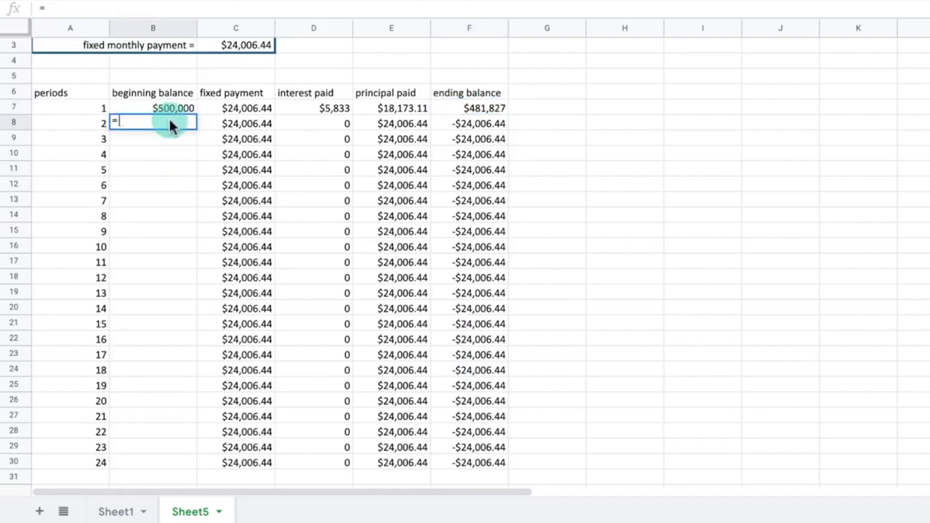
left_click(454, 107)
key("Return")
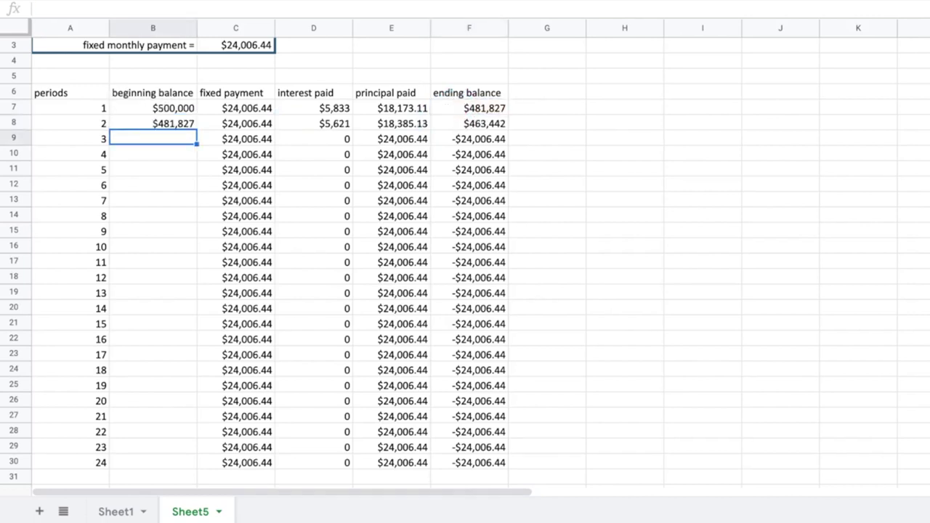
left_click(186, 120)
double_click(196, 131)
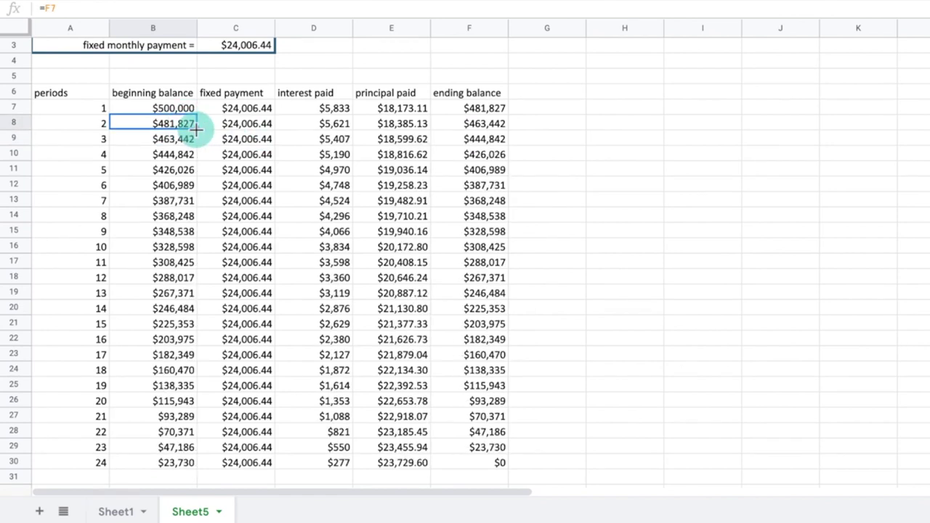
Verify period 19's balance reference and the final $0 ending balance
left_click(176, 381)
left_click(288, 9)
key("Return")
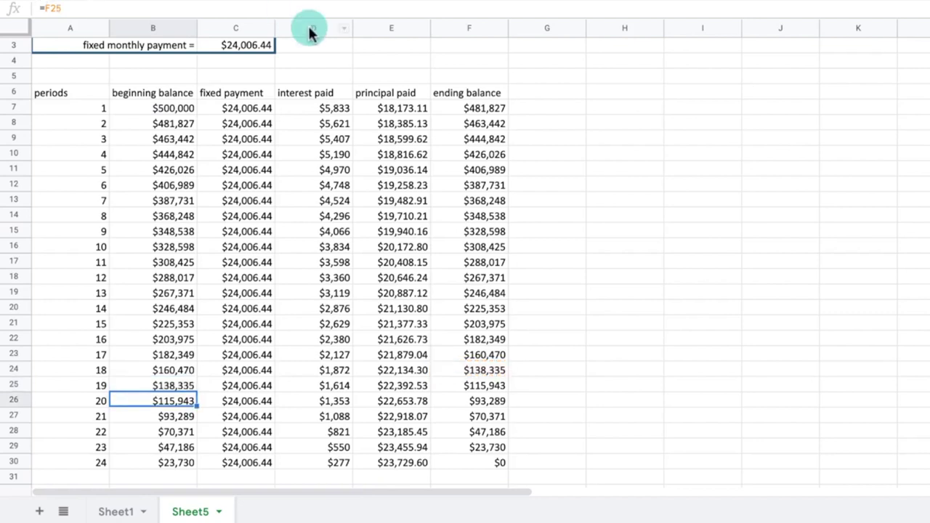
scroll(485, 268, "down", 1)
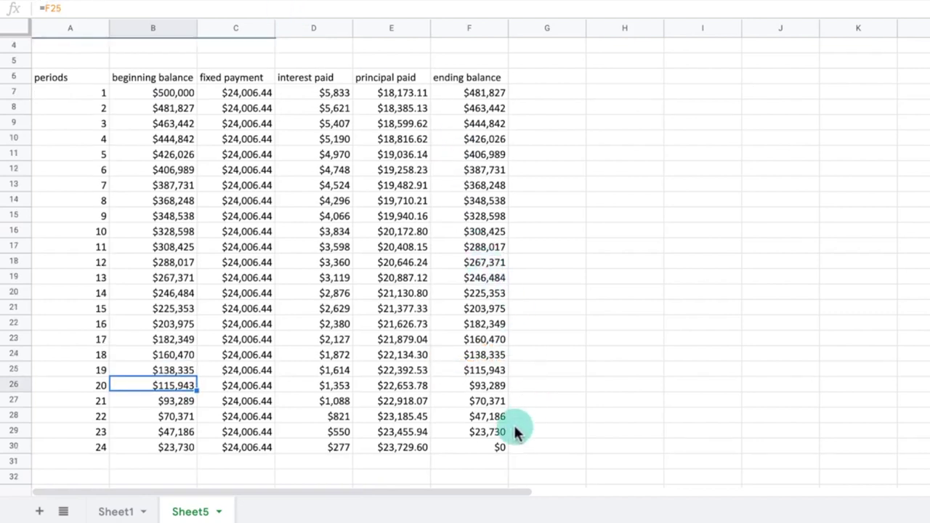
left_click(469, 447)
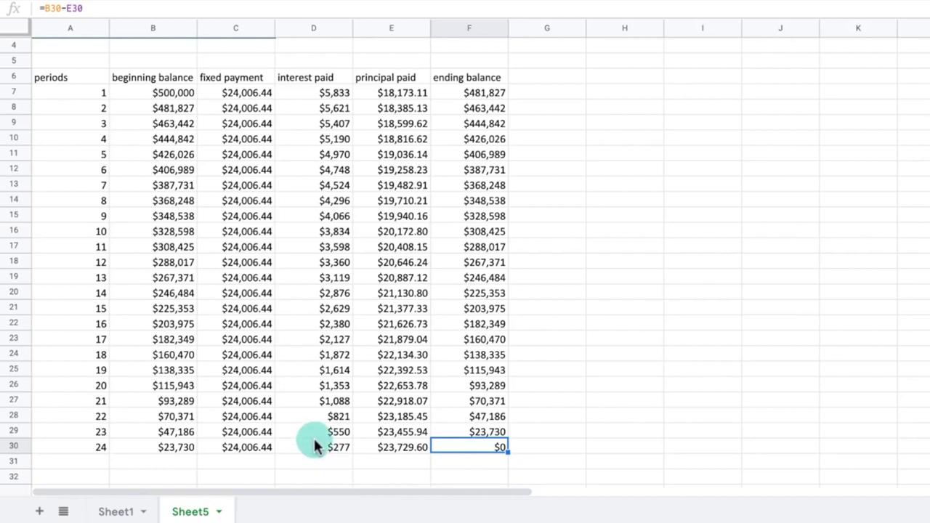
left_click(547, 78)
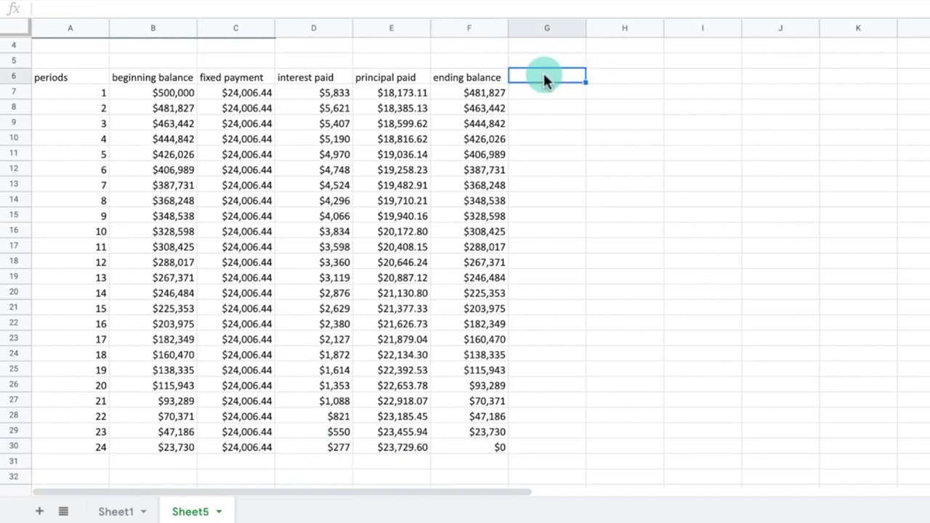
Add a '% towards principal' column with =E7/C7*100 filled down all 24 periods
type("% towa")
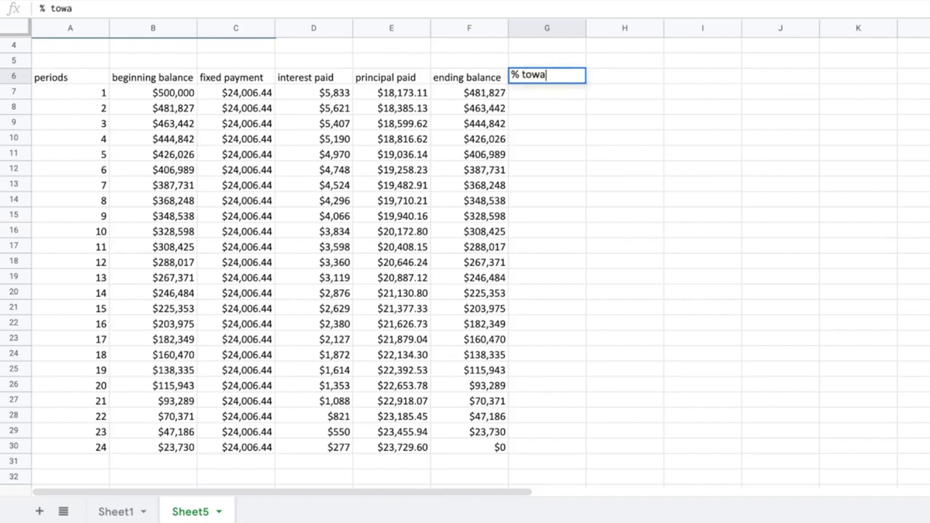
type("rds principal")
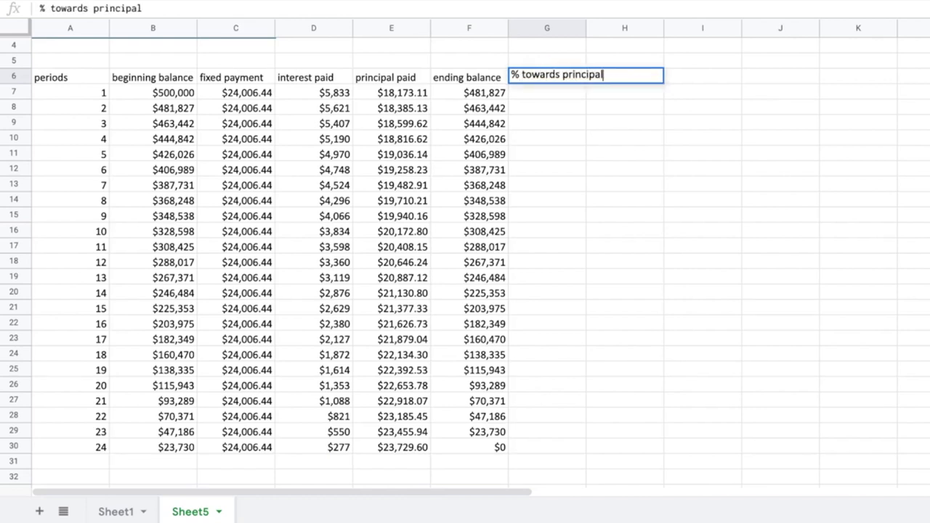
key("Return")
type("=")
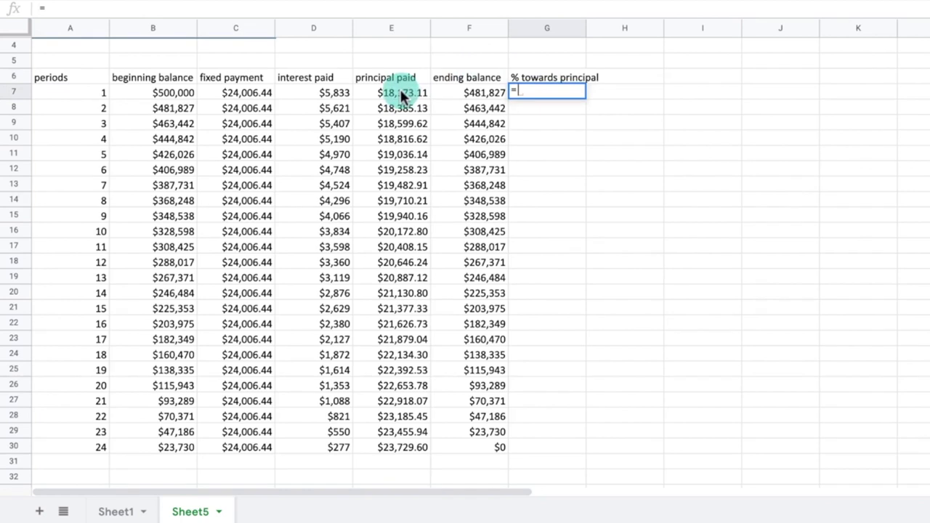
left_click(400, 93)
type("/")
left_click(230, 92)
type("*100")
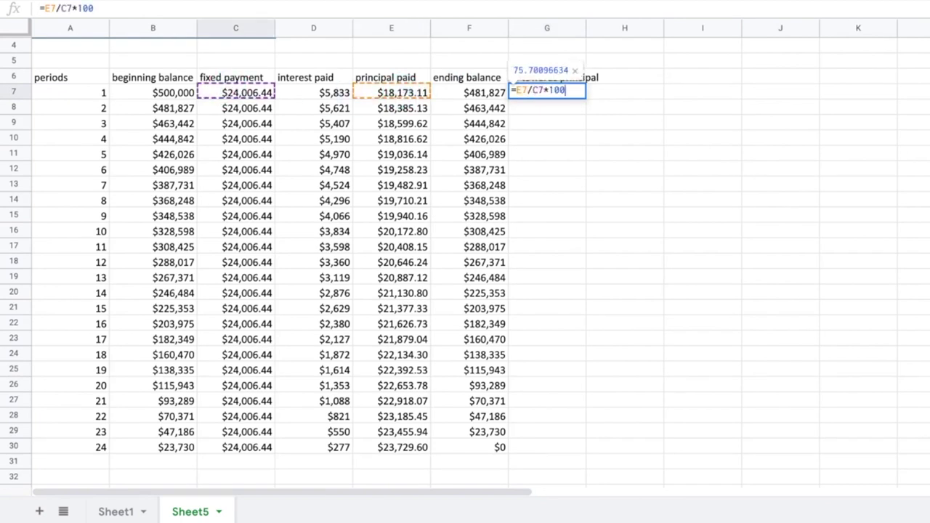
key("Return")
left_click(545, 93)
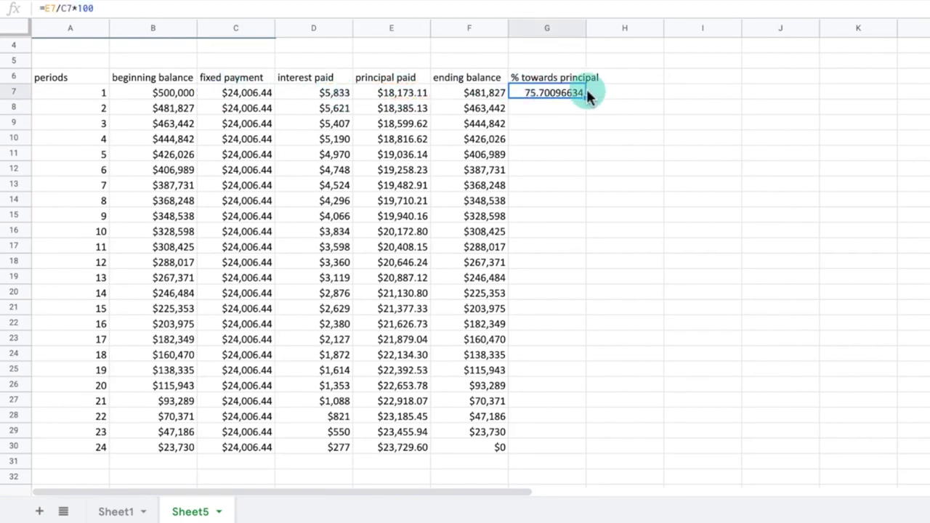
double_click(584, 95)
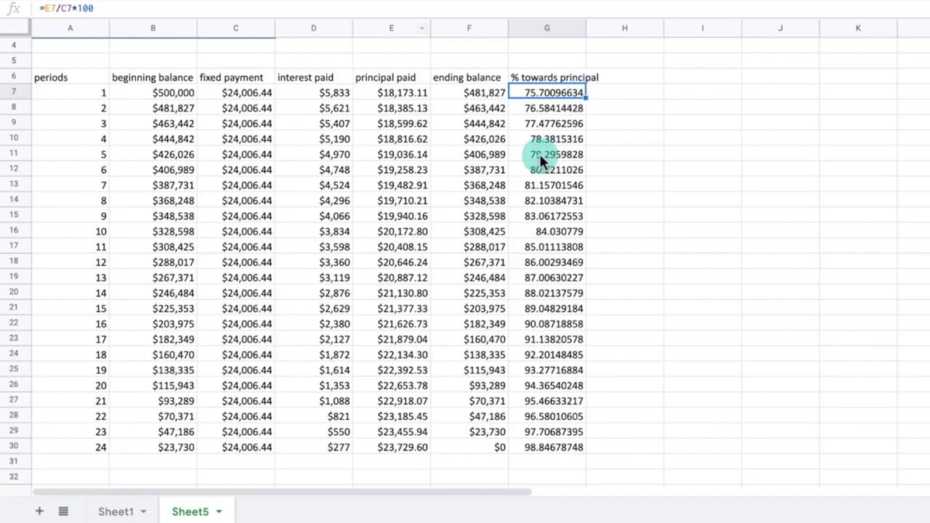
left_click(560, 446)
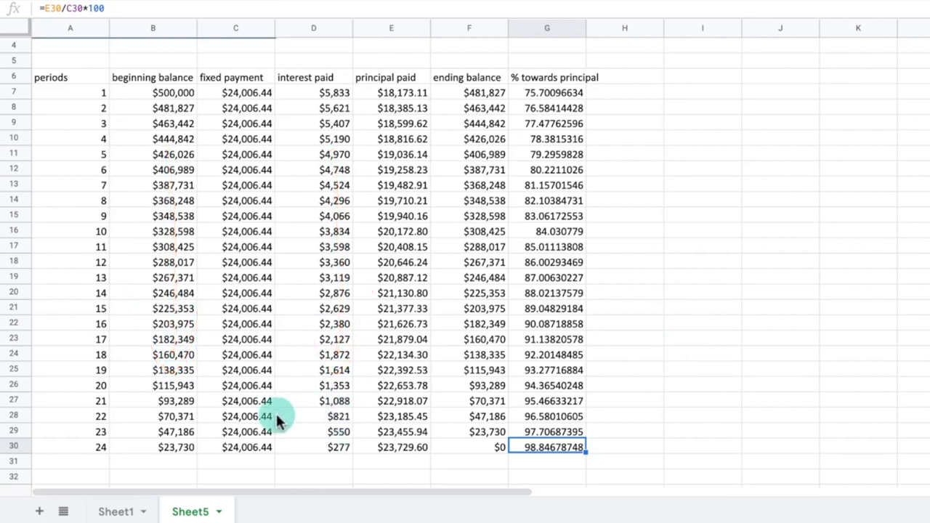
left_click(179, 447)
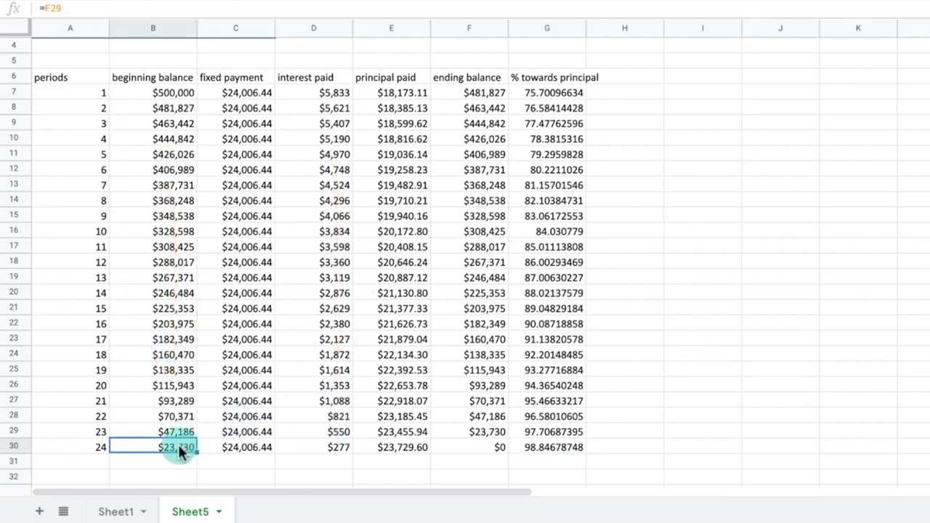
left_click(303, 447)
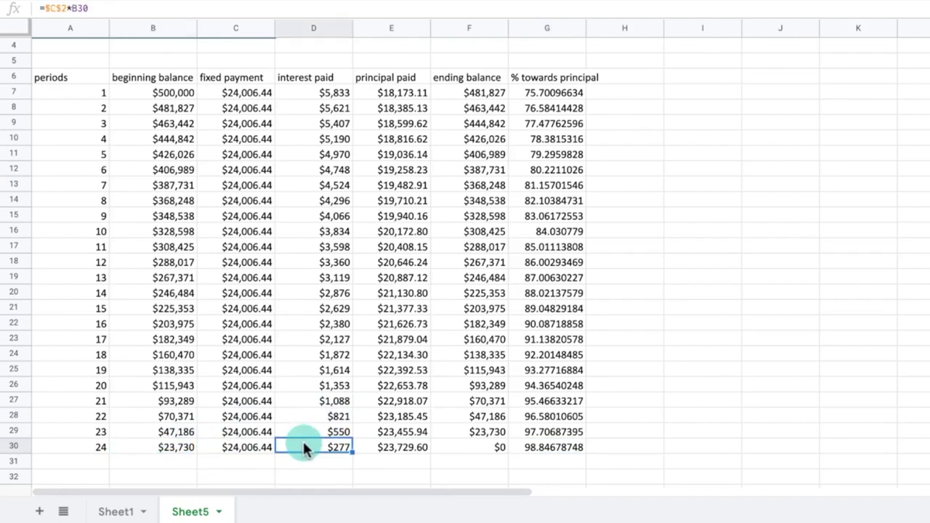
left_click(310, 9)
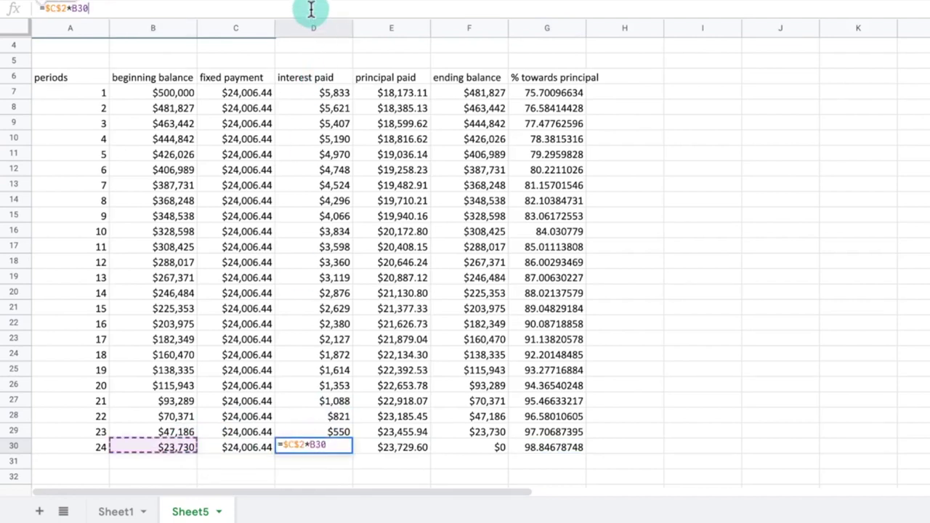
key("Return")
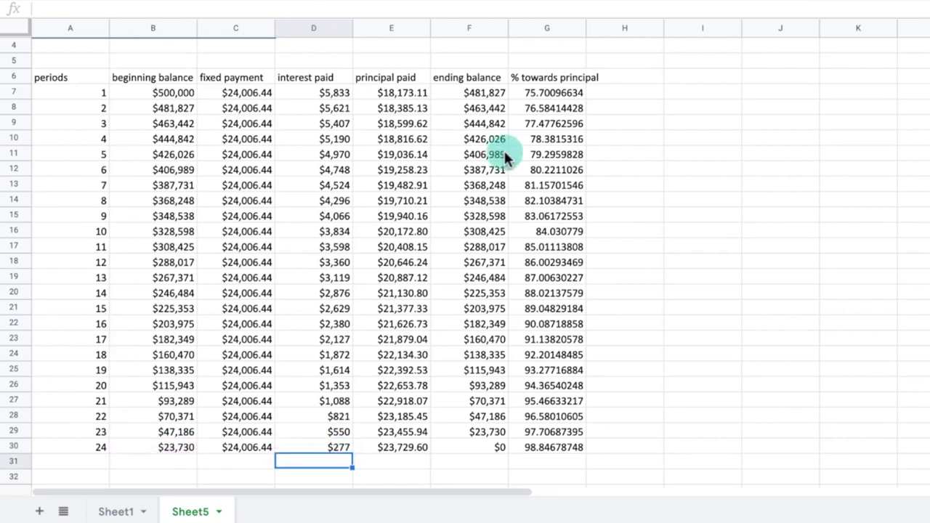